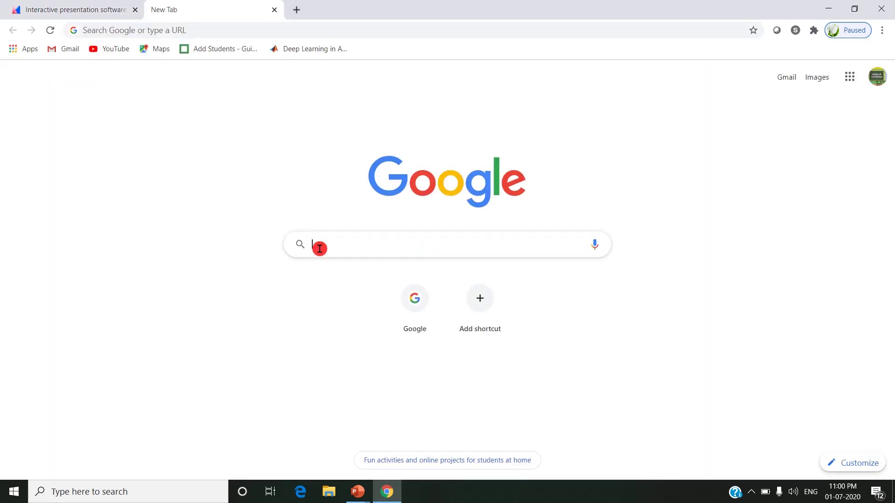
# Search Google for 'mentimeter' and open the official Mentimeter website
pyautogui.write('menti')
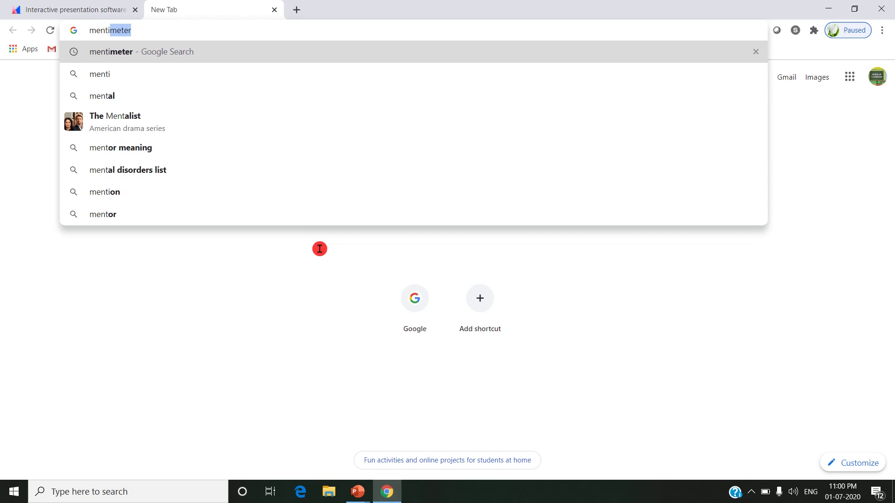
pyautogui.write('meter')
pyautogui.press('Return')
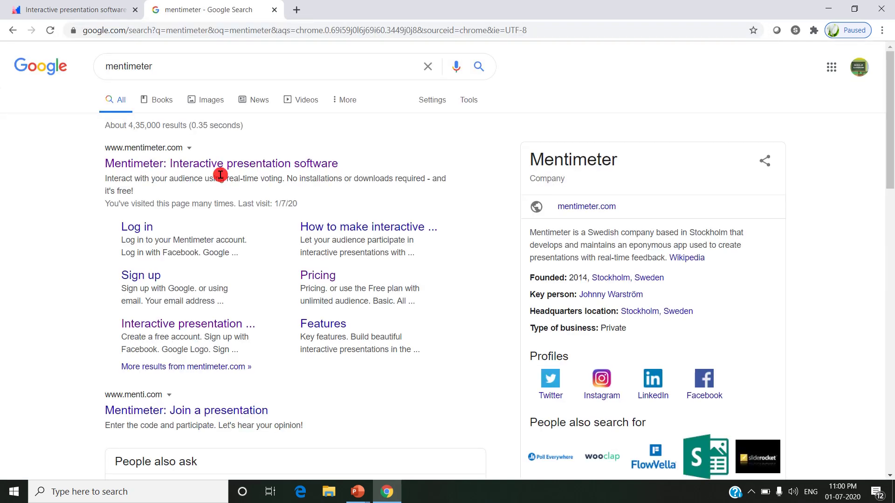
pyautogui.click(141, 169)
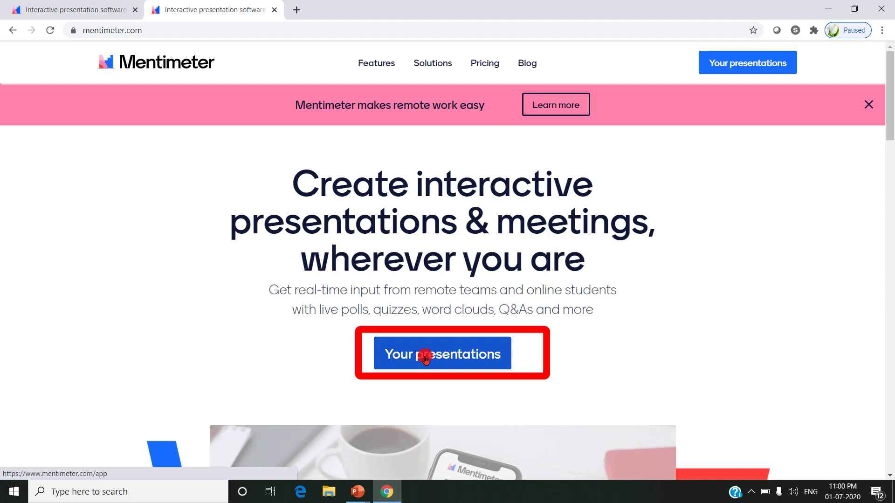
# From Your presentations, create a new presentation named 'Demo'
pyautogui.click(425, 358)
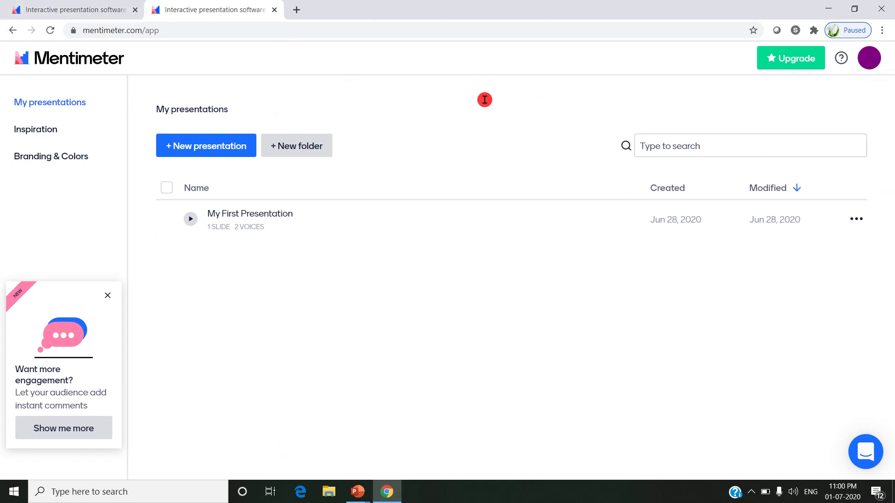
pyautogui.click(204, 150)
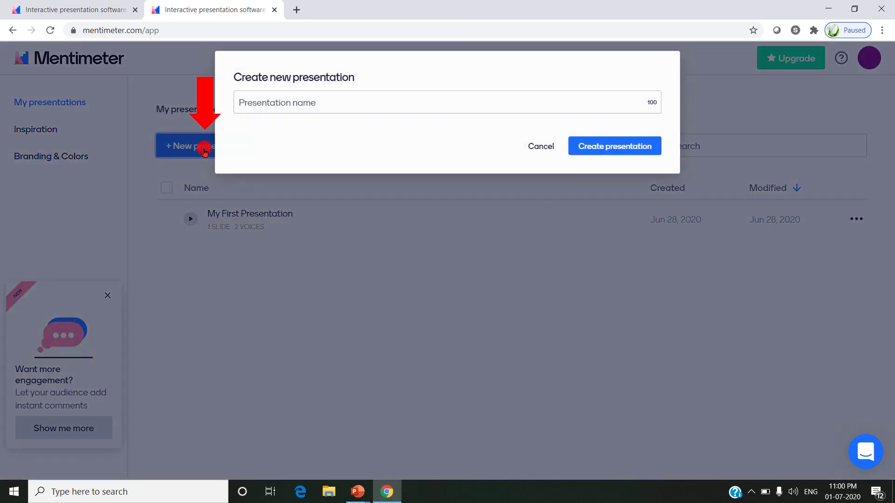
pyautogui.click(257, 103)
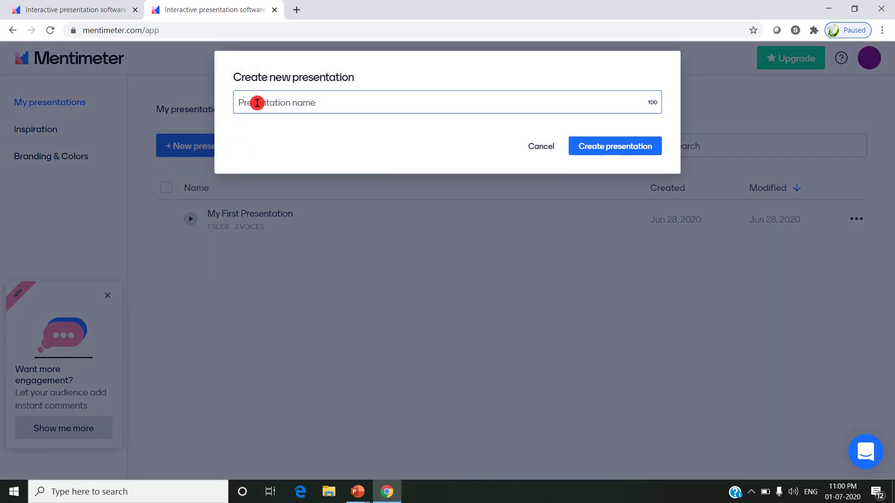
pyautogui.write('Demo')
pyautogui.click(595, 145)
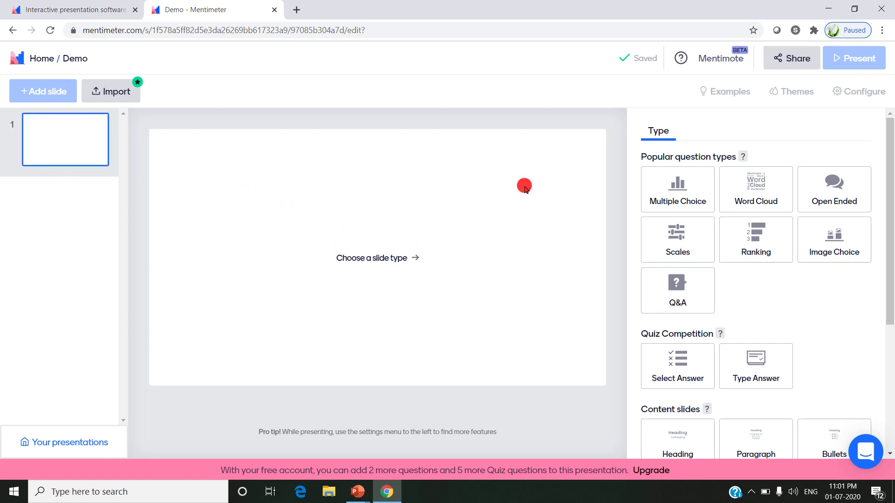
# Make slide 1 a Multiple Choice question and review its Customize settings before returning to Content
pyautogui.click(691, 192)
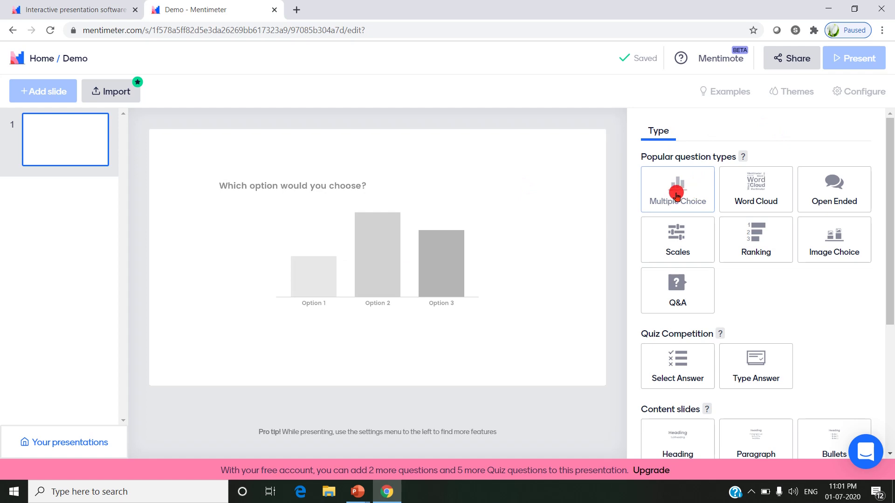
pyautogui.doubleClick(677, 195)
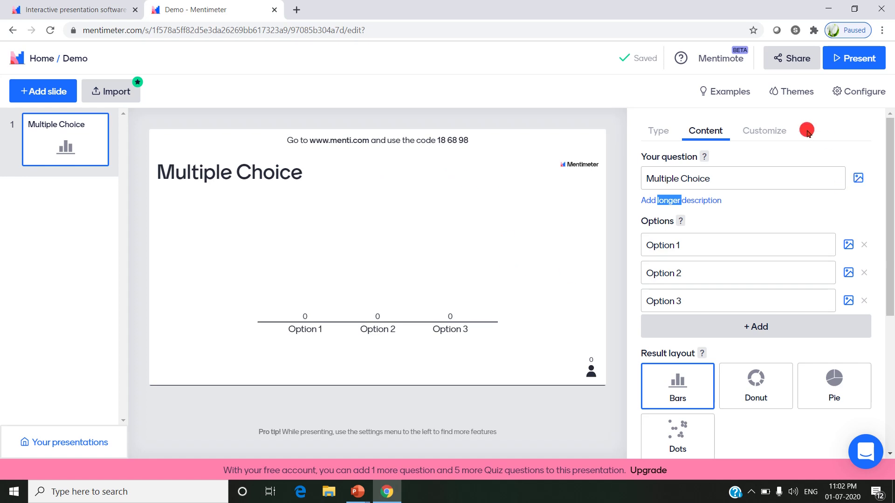
pyautogui.click(774, 132)
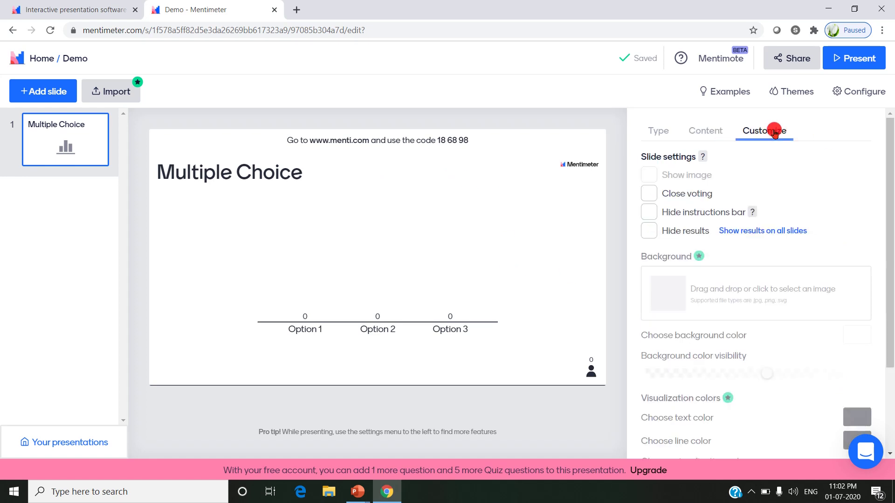
pyautogui.scroll(-3, 779, 290)
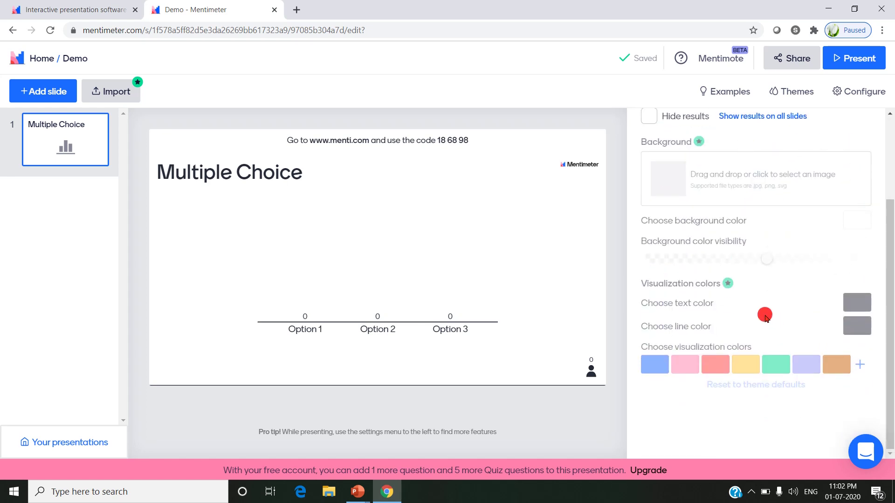
pyautogui.scroll(3, 765, 315)
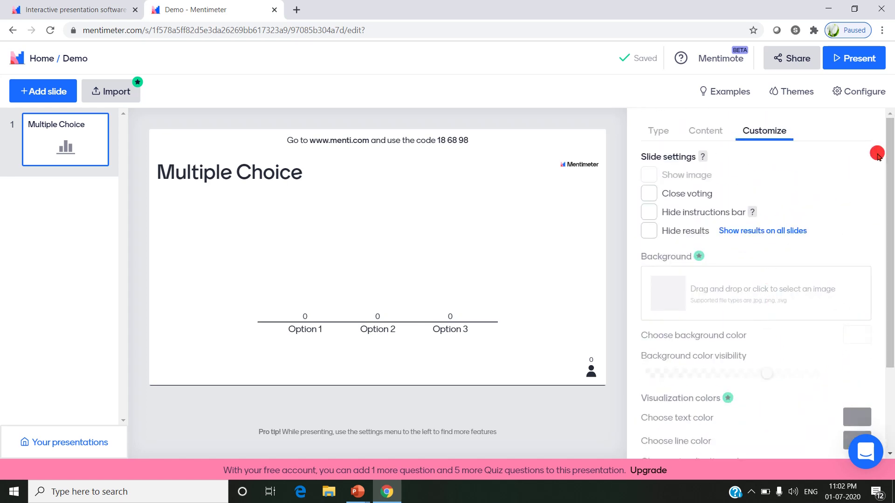
pyautogui.click(701, 124)
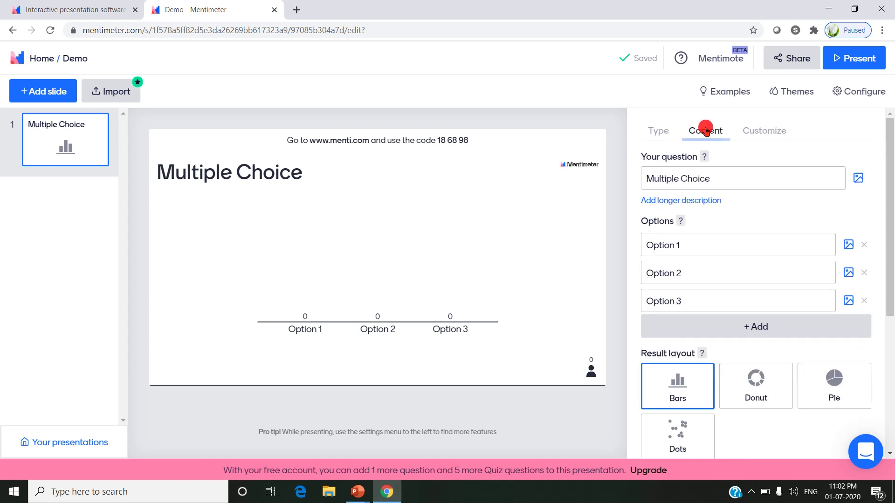
# Enter the question text '1. Expand RAM'
pyautogui.click(720, 172)
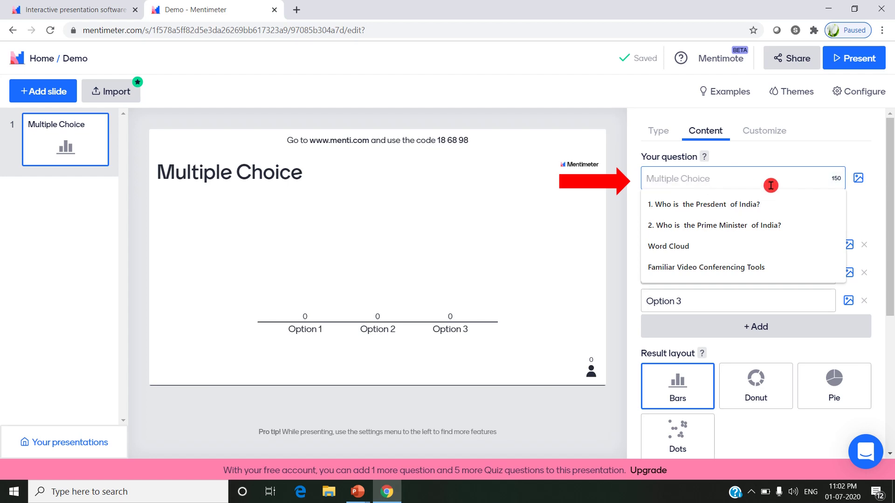
pyautogui.write('1')
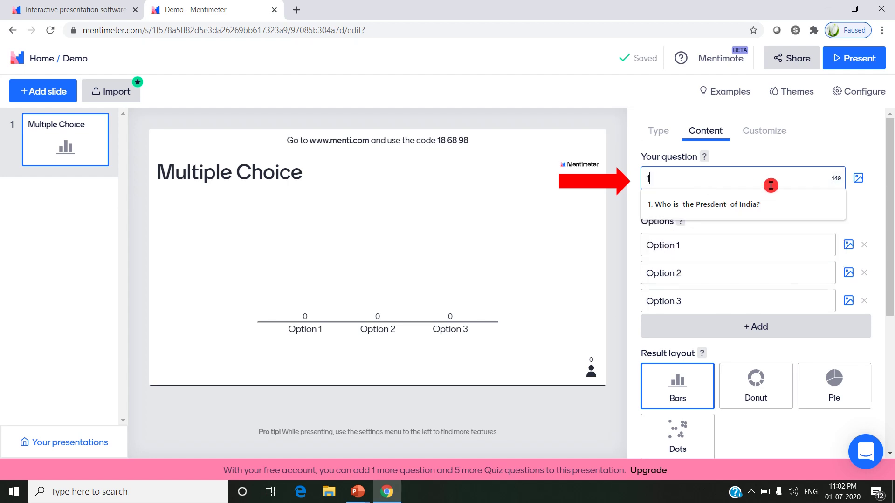
pyautogui.write('. ex')
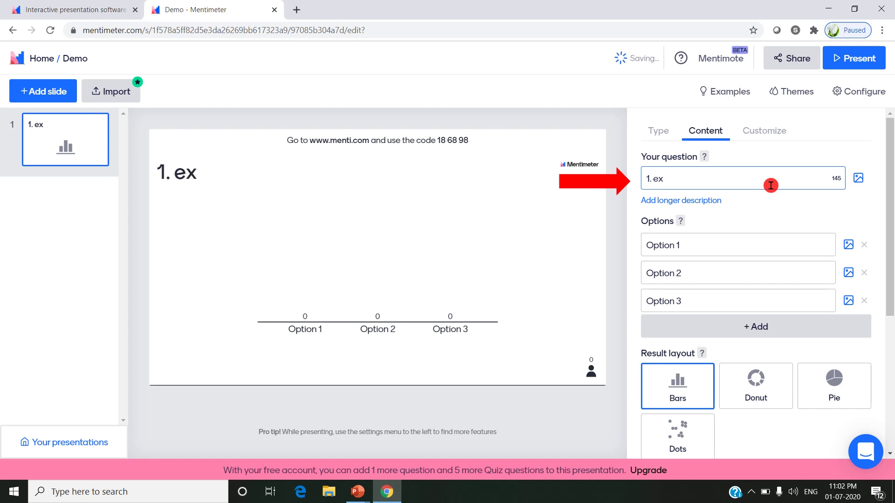
pyautogui.press('BackSpace')
pyautogui.press('BackSpace')
pyautogui.write('Expand RAM')
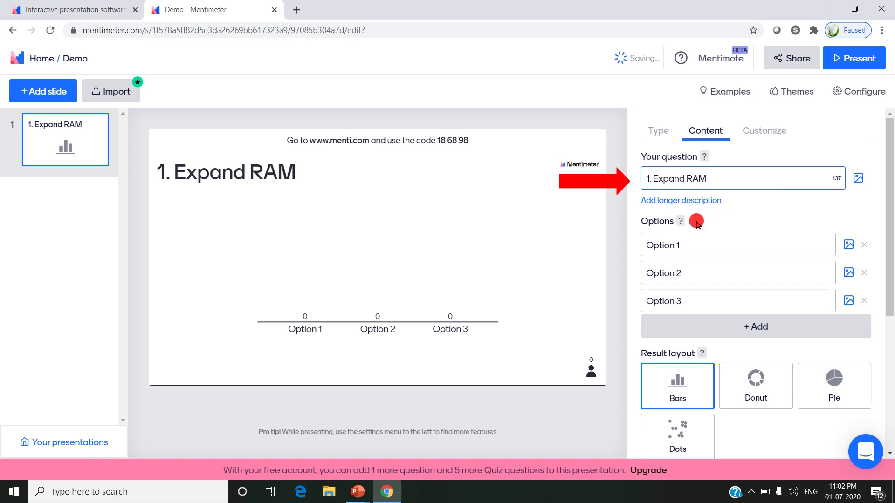
# Fill in the answer options, making the third option 'Read Access Memory'
pyautogui.click(679, 240)
pyautogui.write('Read Only Memory')
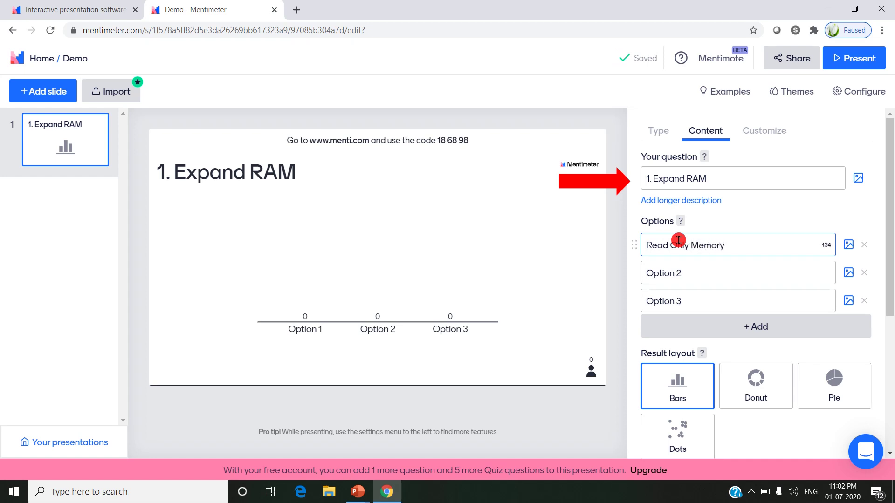
pyautogui.click(684, 273)
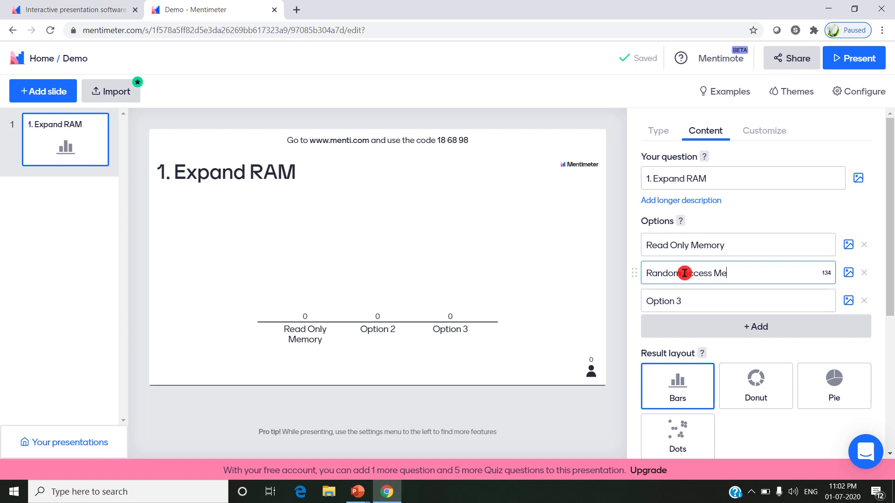
pyautogui.click(666, 303)
pyautogui.write('R')
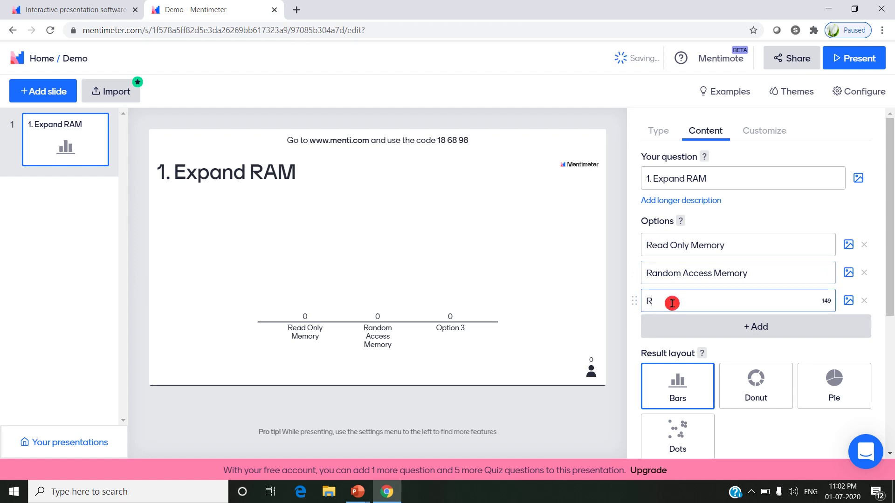
pyautogui.write('ead')
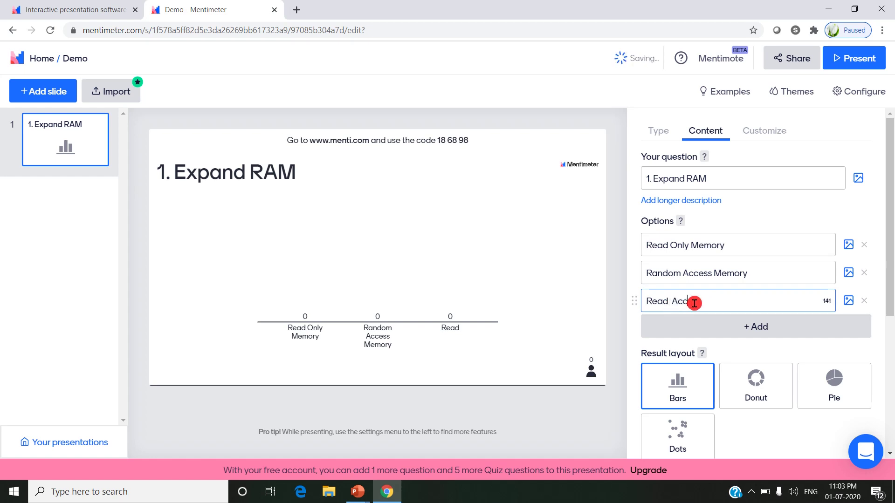
pyautogui.write('Access Memorry')
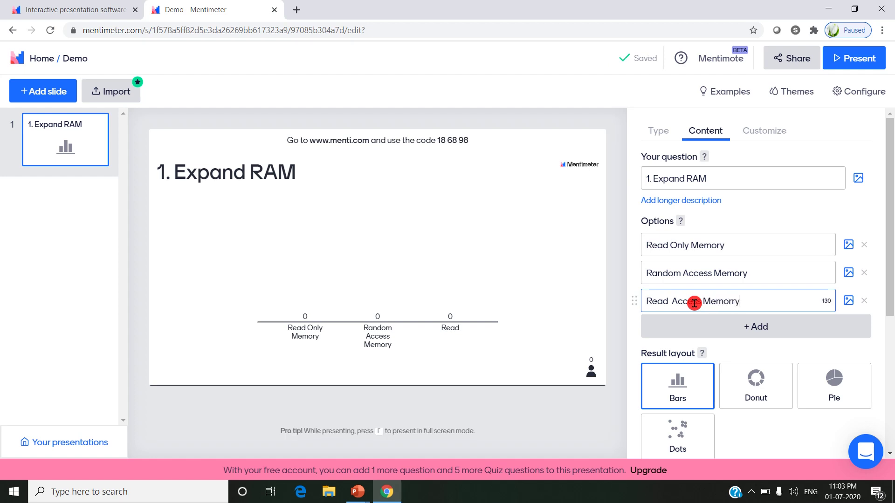
pyautogui.press('BackSpace')
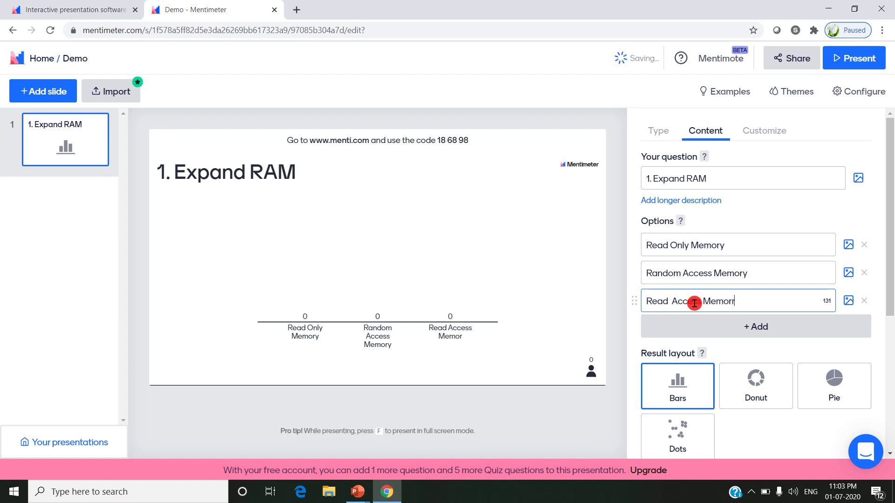
pyautogui.press('BackSpace')
pyautogui.write('y')
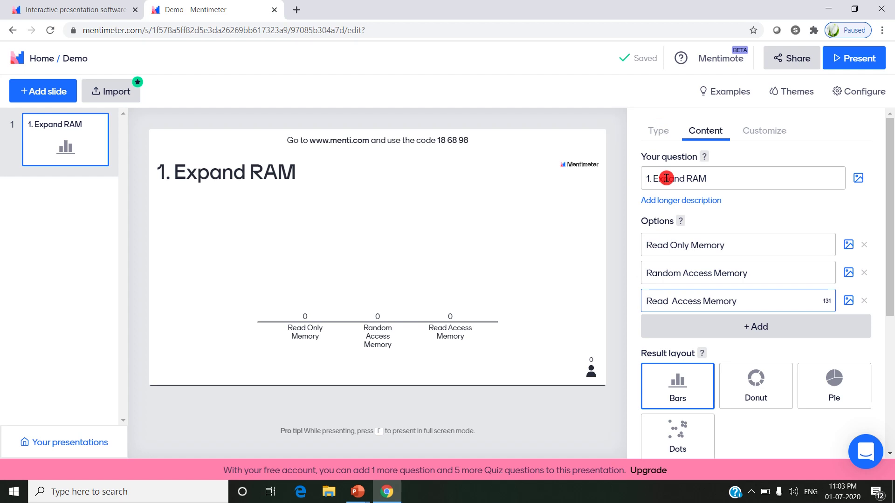
pyautogui.scroll(-3, 745, 351)
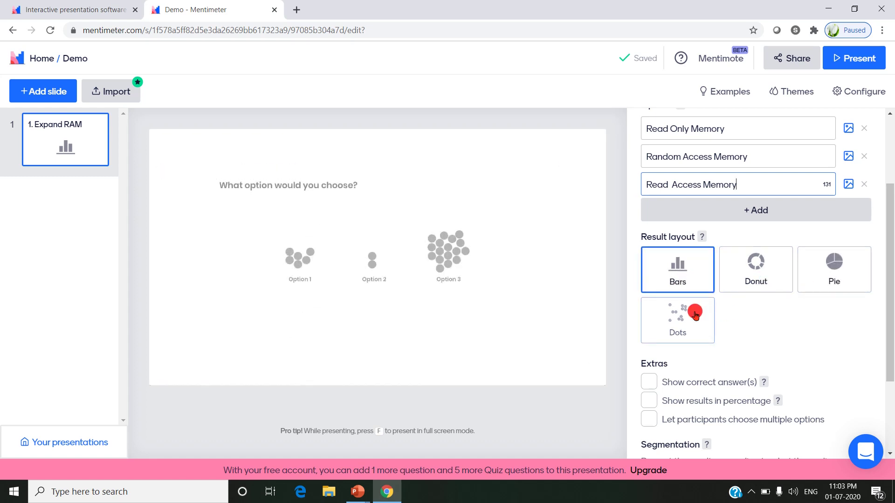
pyautogui.click(691, 286)
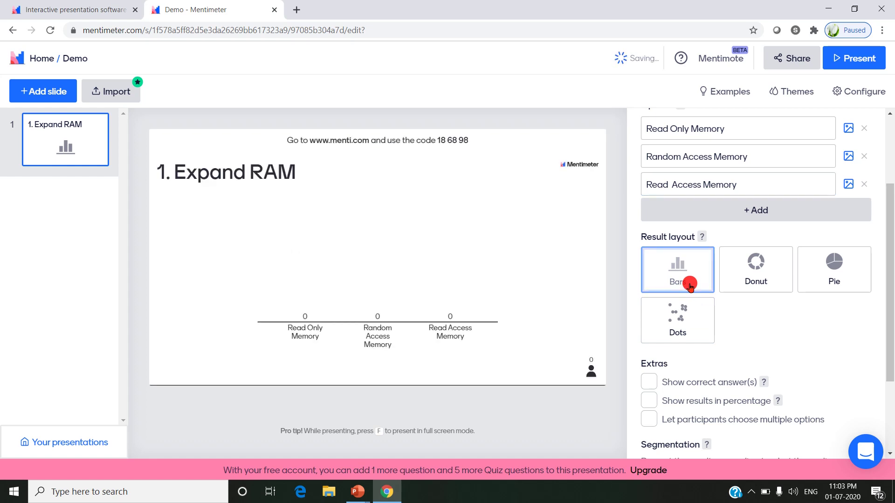
pyautogui.scroll(-2, 717, 389)
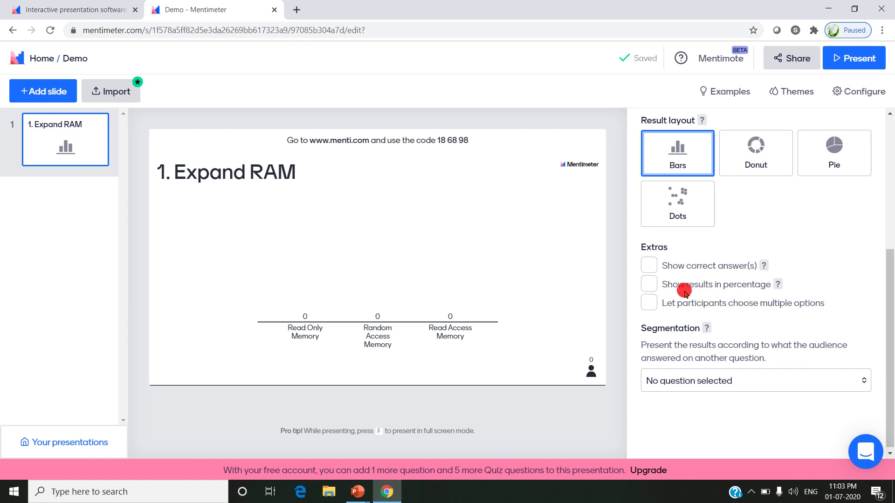
pyautogui.scroll(5, 764, 303)
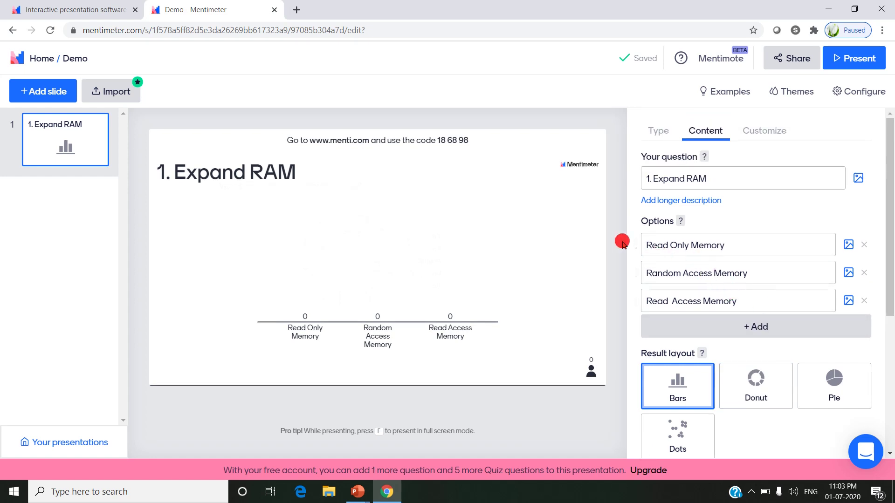
pyautogui.click(731, 247)
pyautogui.scroll(-2, 750, 339)
pyautogui.scroll(-4, 746, 340)
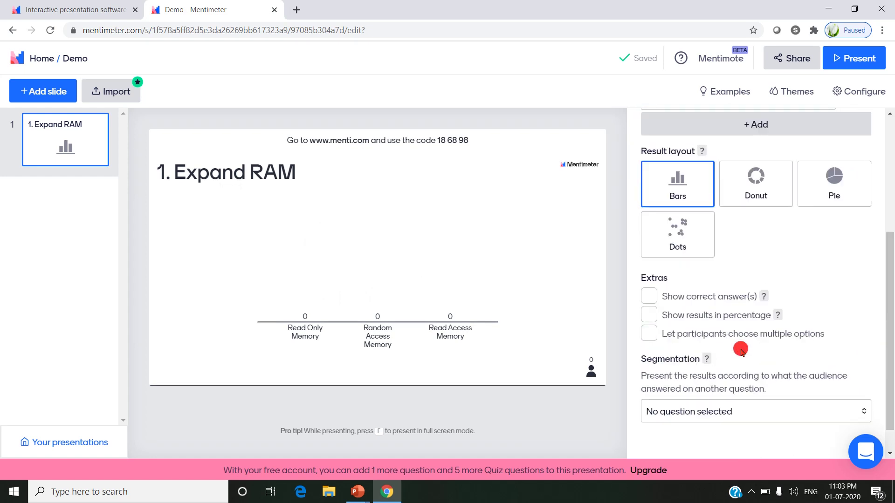
# Enable 'Show correct answer(s)' and mark Random Access Memory as the correct option
pyautogui.click(653, 265)
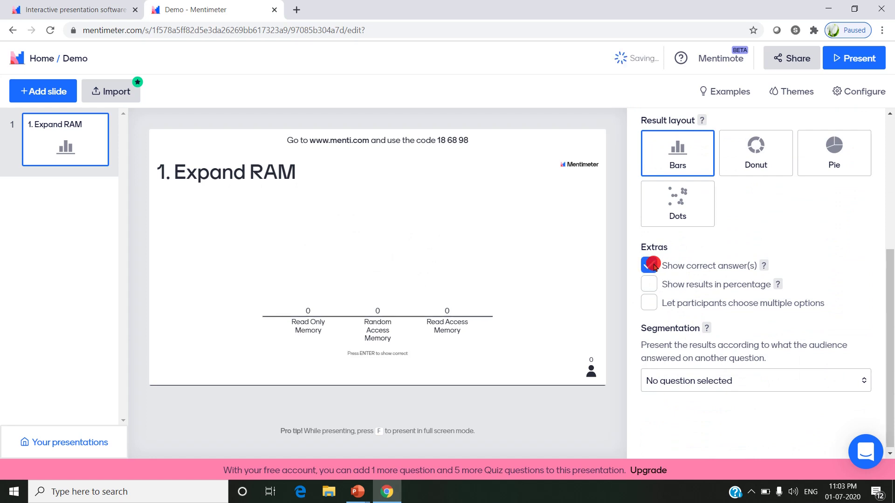
pyautogui.scroll(5, 713, 287)
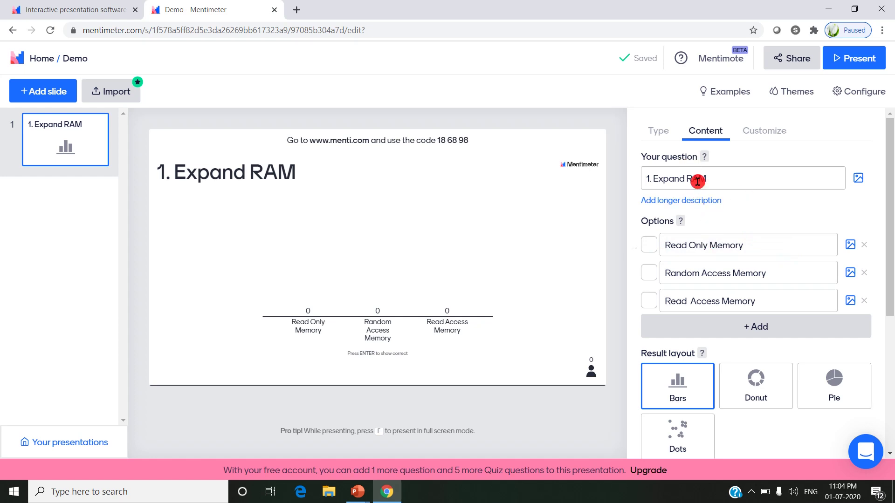
pyautogui.click(649, 274)
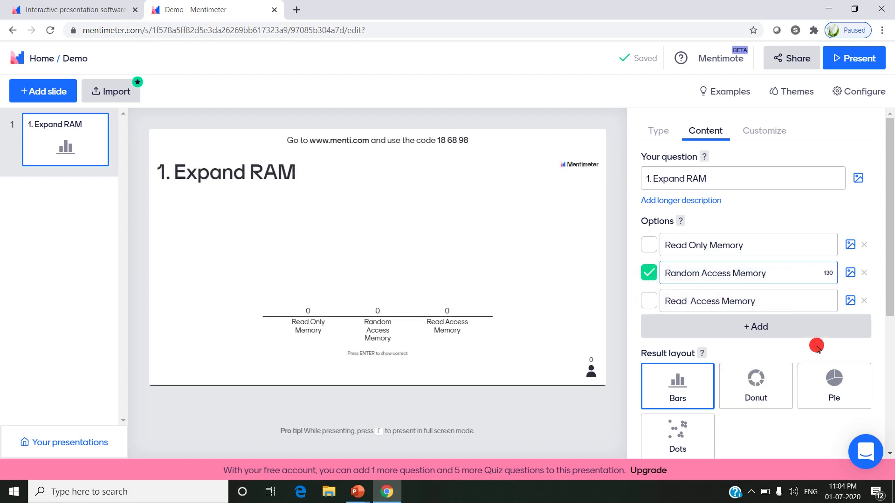
pyautogui.click(50, 203)
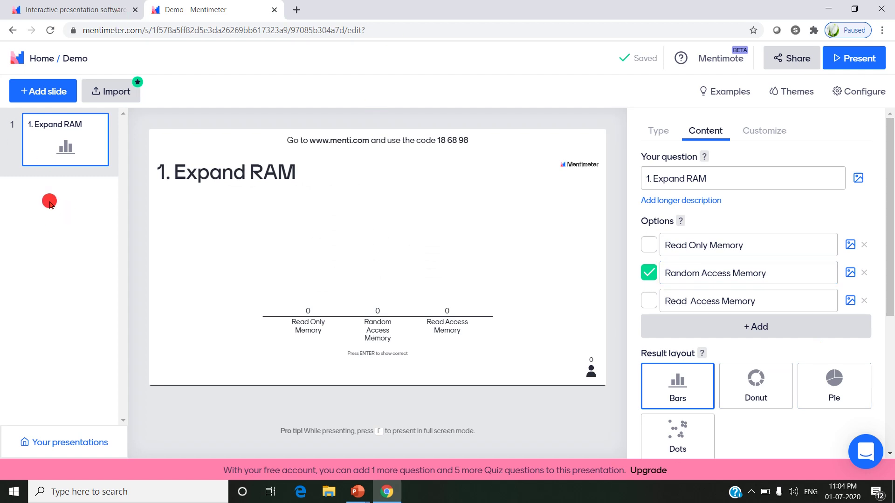
# Add slide 2 to Demo and set its question type to Word Cloud
pyautogui.click(31, 97)
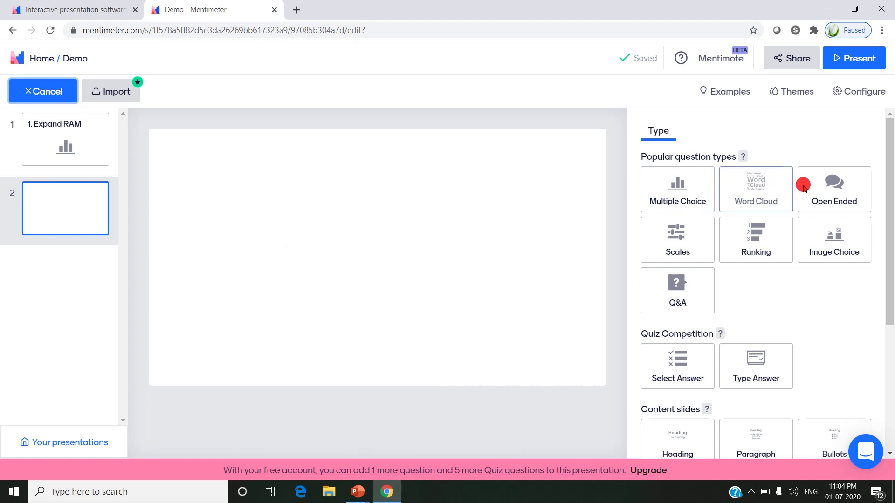
pyautogui.click(758, 186)
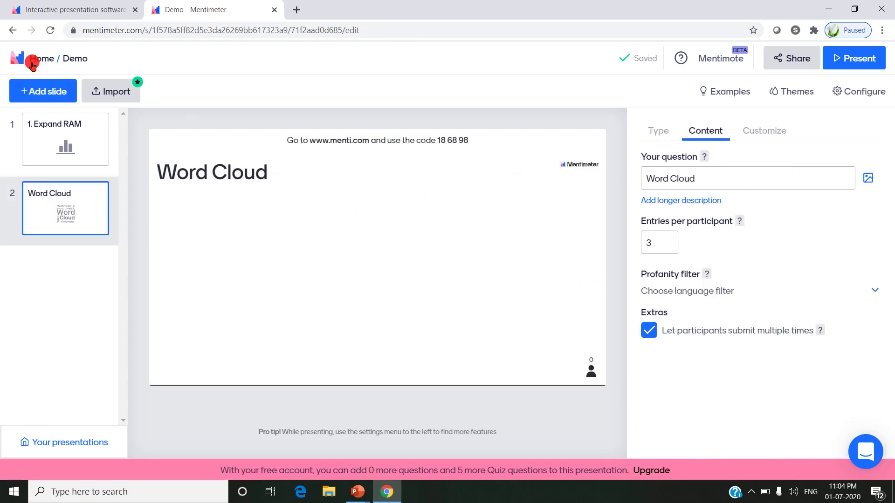
pyautogui.click(13, 30)
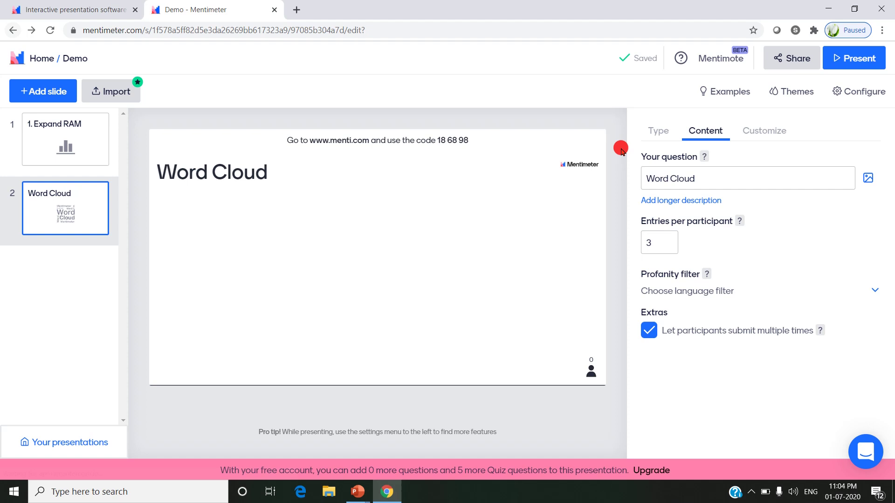
pyautogui.click(95, 218)
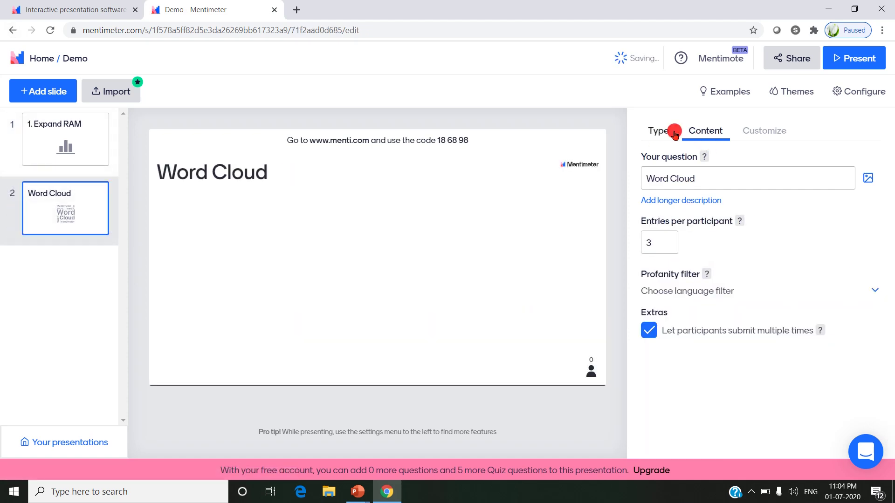
pyautogui.click(657, 132)
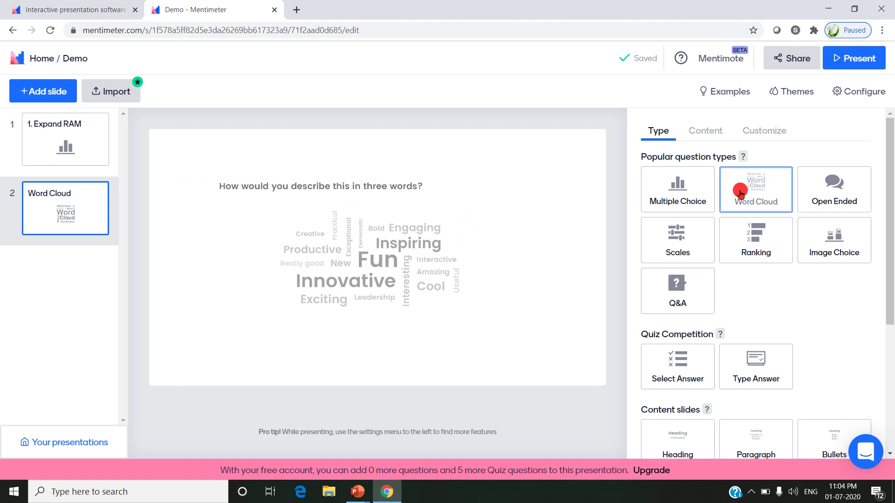
pyautogui.click(741, 193)
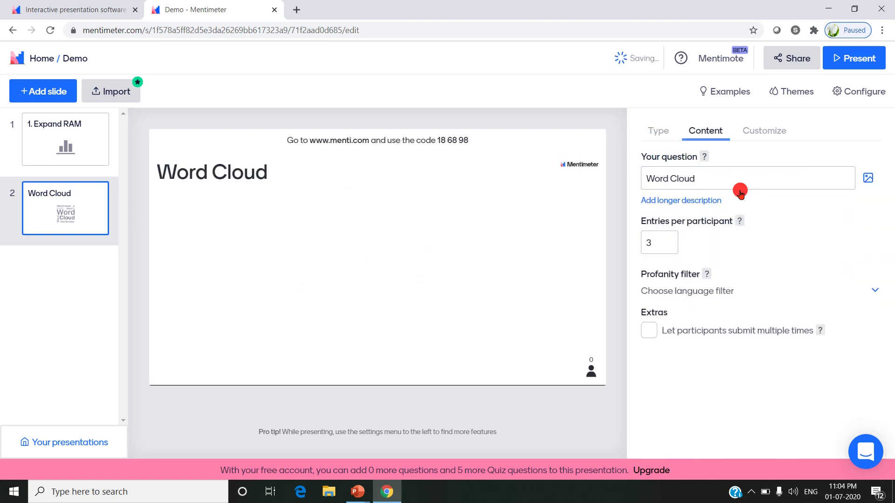
# Set the word cloud to 'Familiar Video Conferencing Tools' with 4 entries per participant, then select slide 1
pyautogui.click(704, 185)
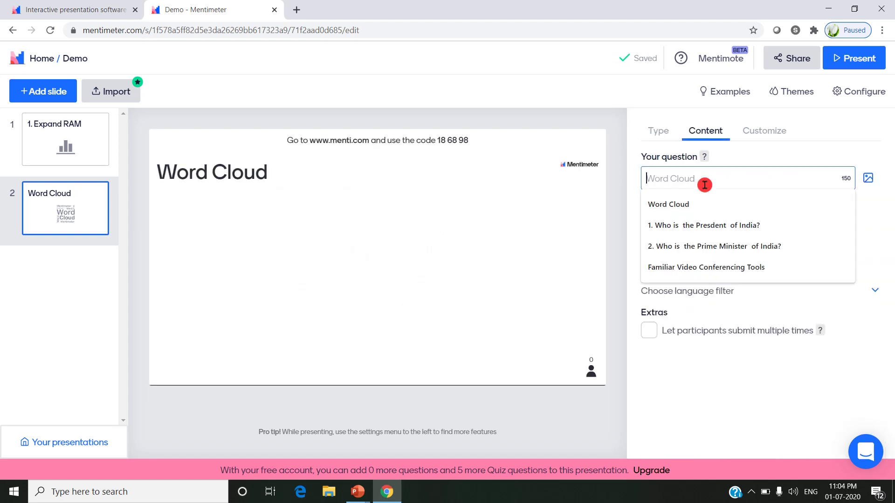
pyautogui.click(706, 262)
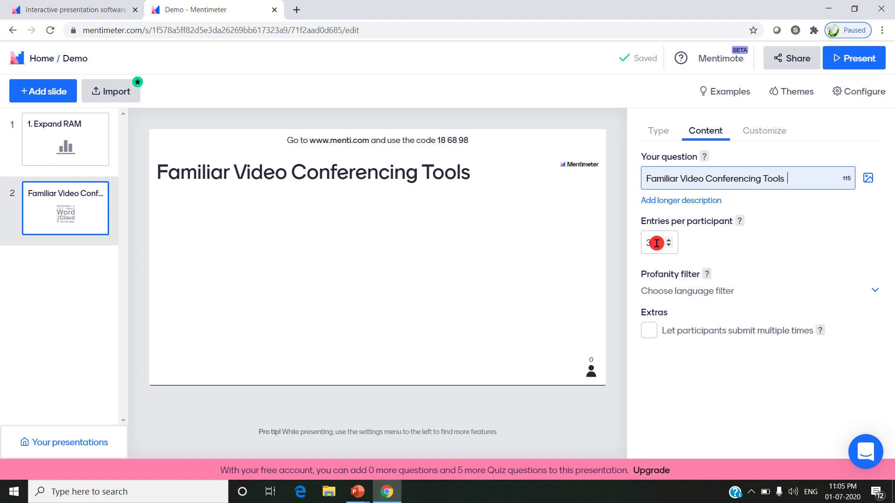
pyautogui.click(657, 243)
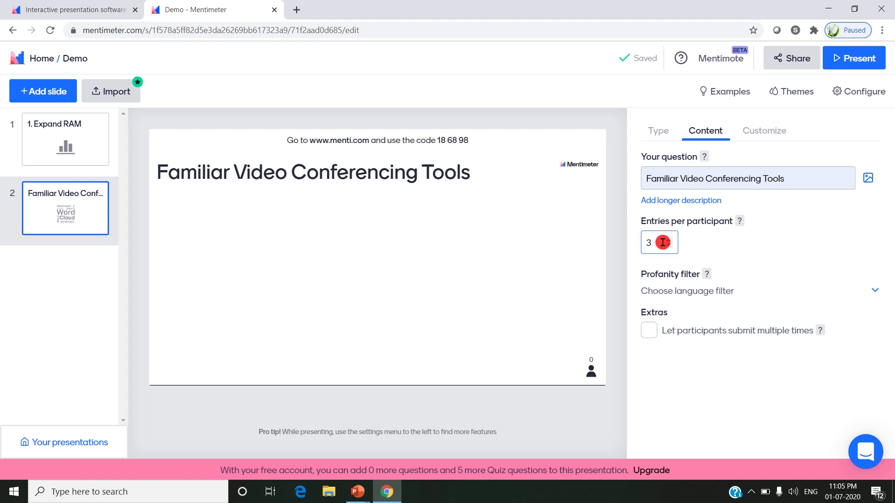
pyautogui.press('BackSpace')
pyautogui.write('4')
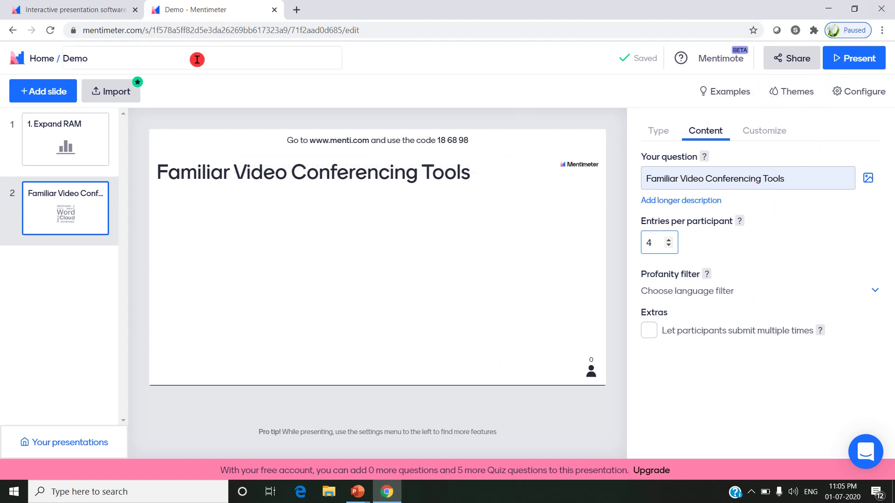
pyautogui.click(94, 140)
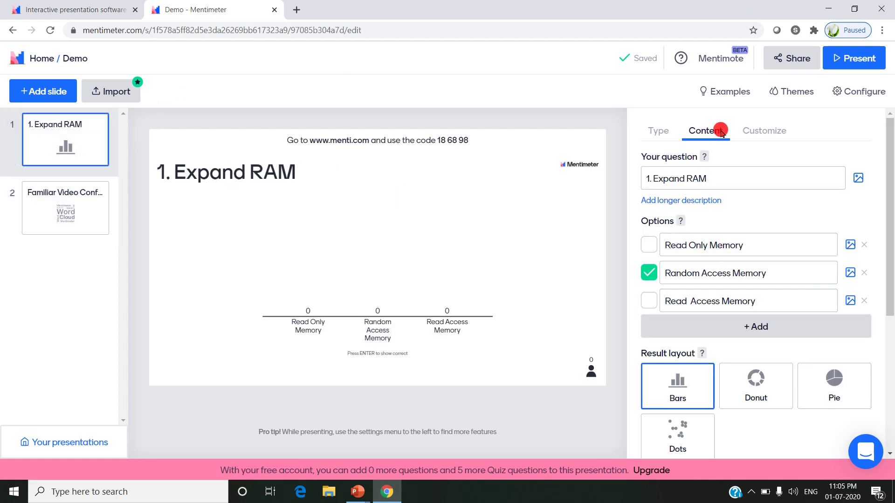
pyautogui.click(783, 59)
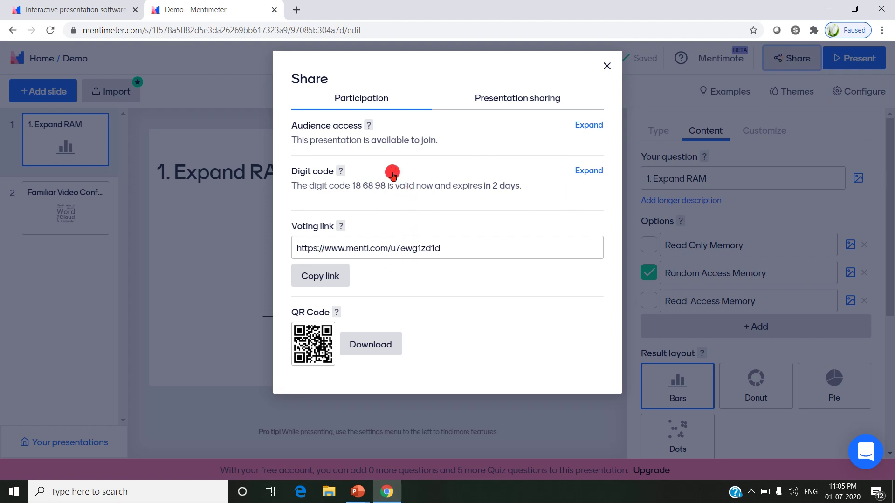
pyautogui.click(512, 100)
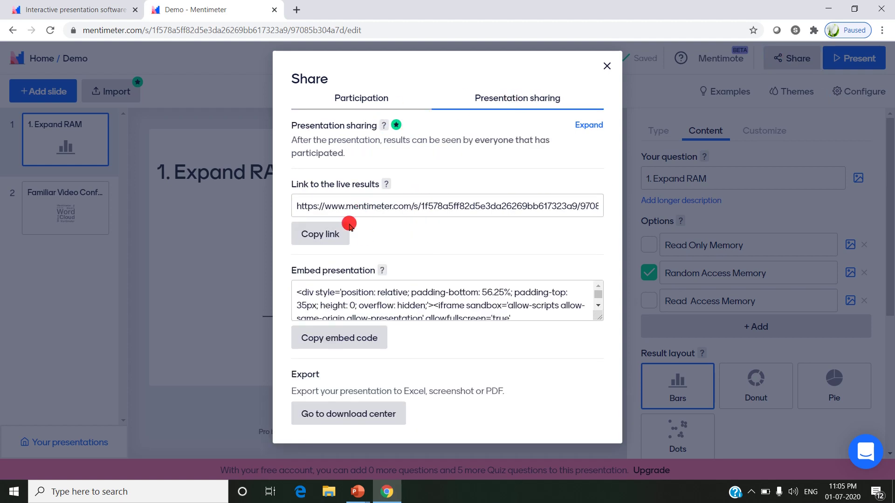
pyautogui.click(607, 65)
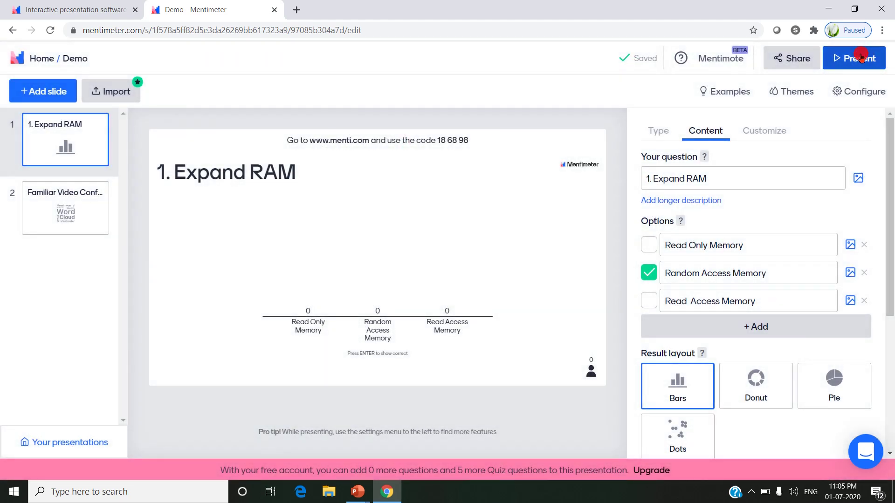
pyautogui.moveTo(454, 142)
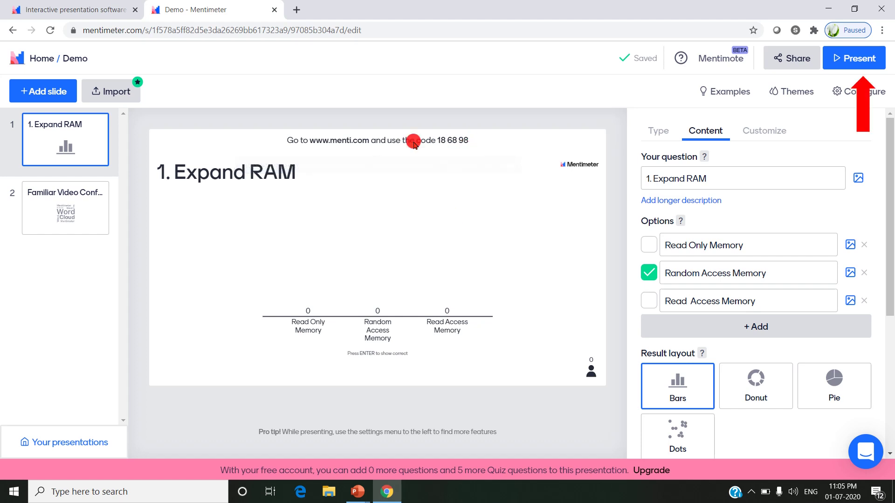
pyautogui.moveTo(434, 149)
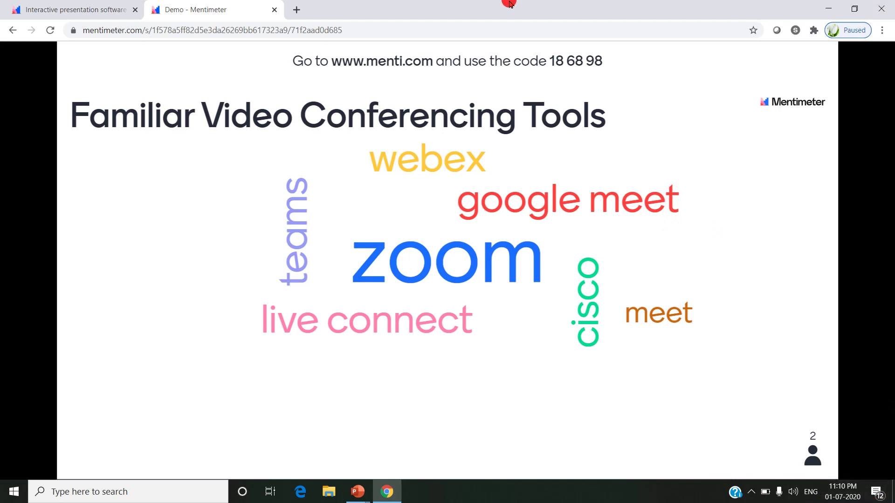
# Leave the presentation, open the results download page, and scroll to the presentation screenshots
pyautogui.click(13, 30)
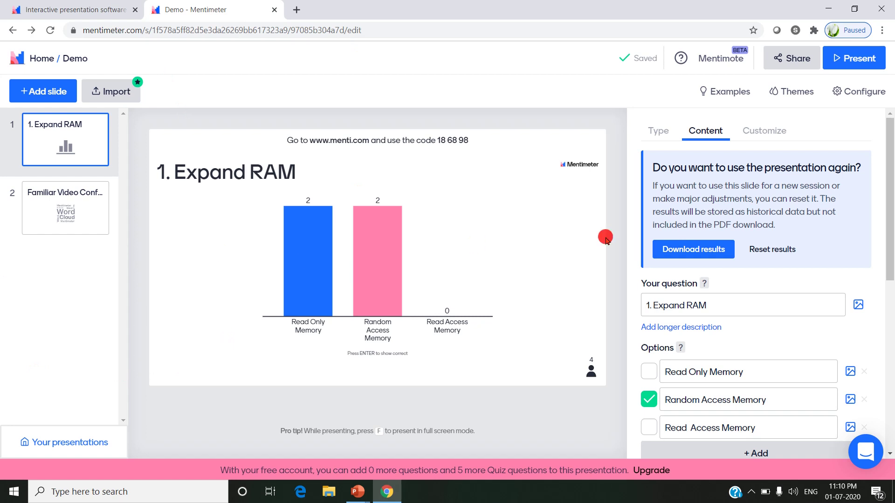
pyautogui.click(701, 251)
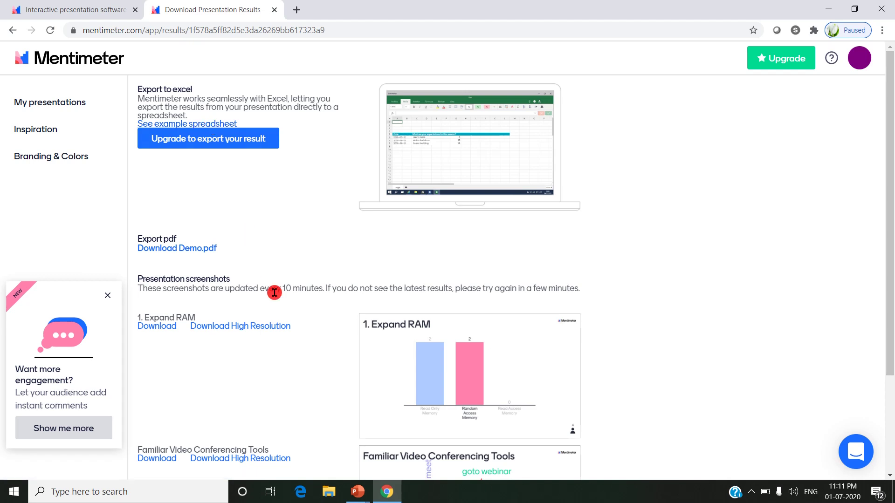
pyautogui.scroll(-2, 276, 294)
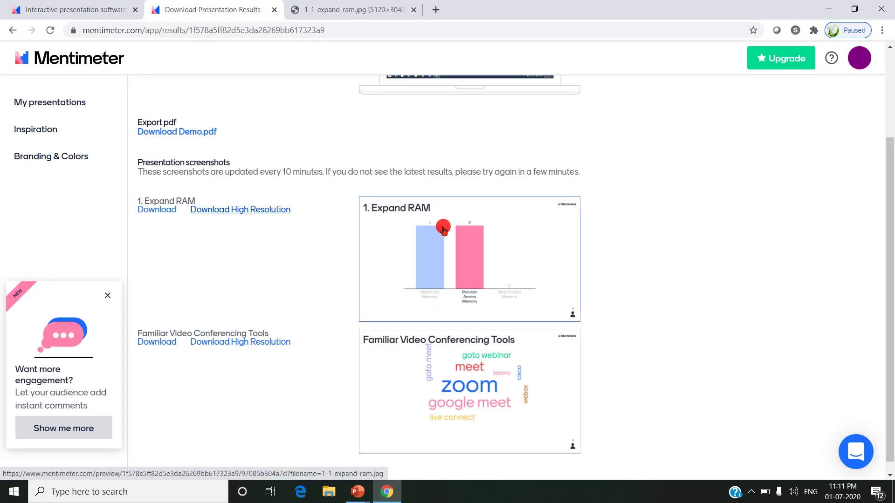
pyautogui.click(312, 5)
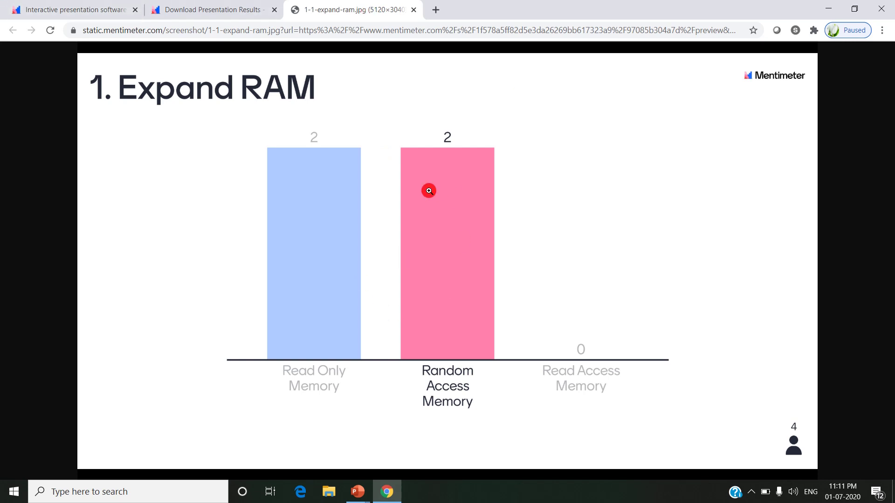
pyautogui.click(221, 8)
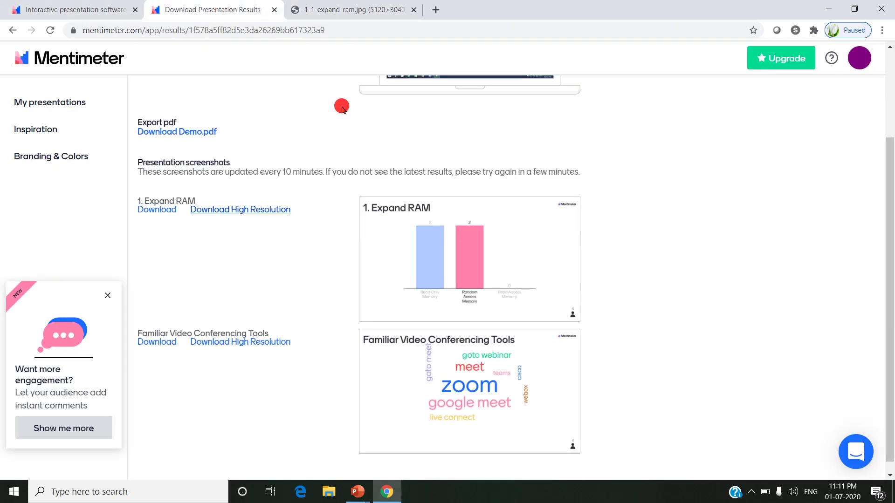
pyautogui.scroll(3, 360, 259)
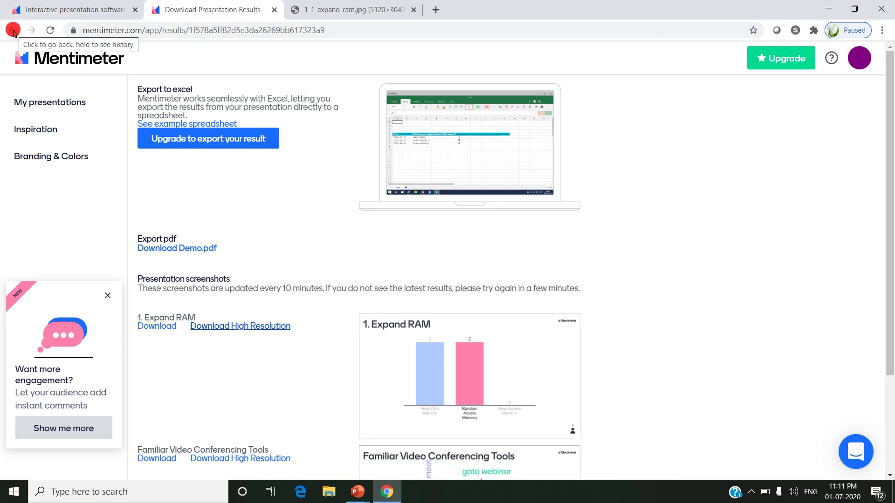
# Close the results and image tabs, then list your presentations showing Demo and My First Presentation
pyautogui.click(275, 10)
pyautogui.click(275, 10)
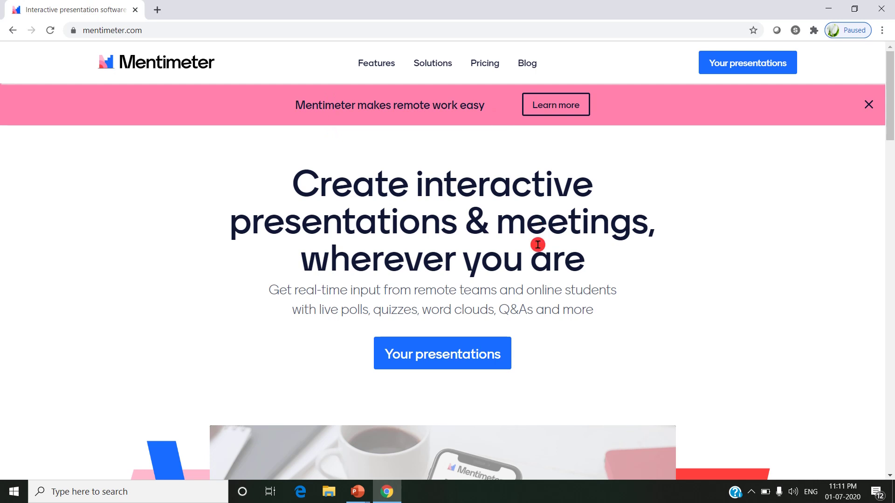
pyautogui.click(464, 354)
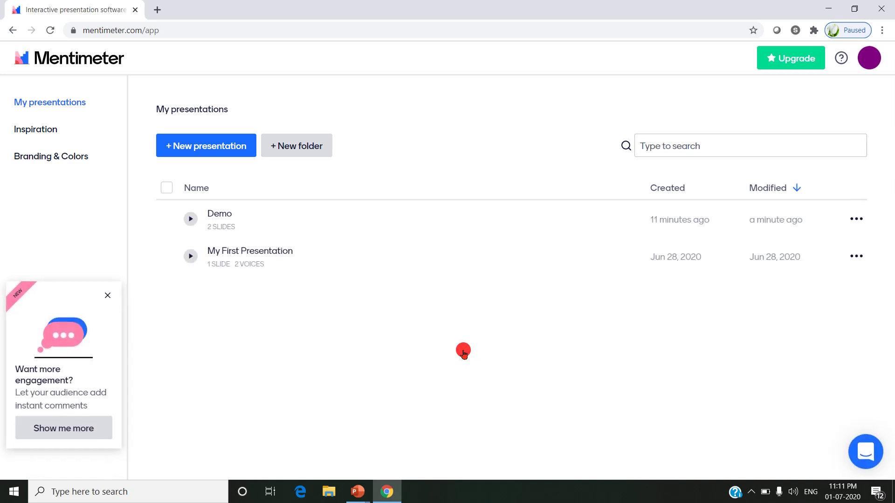
pyautogui.click(198, 149)
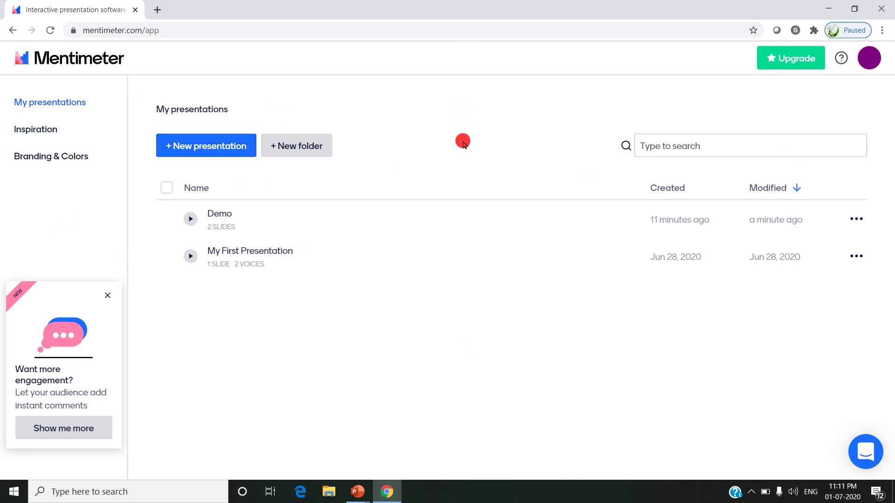